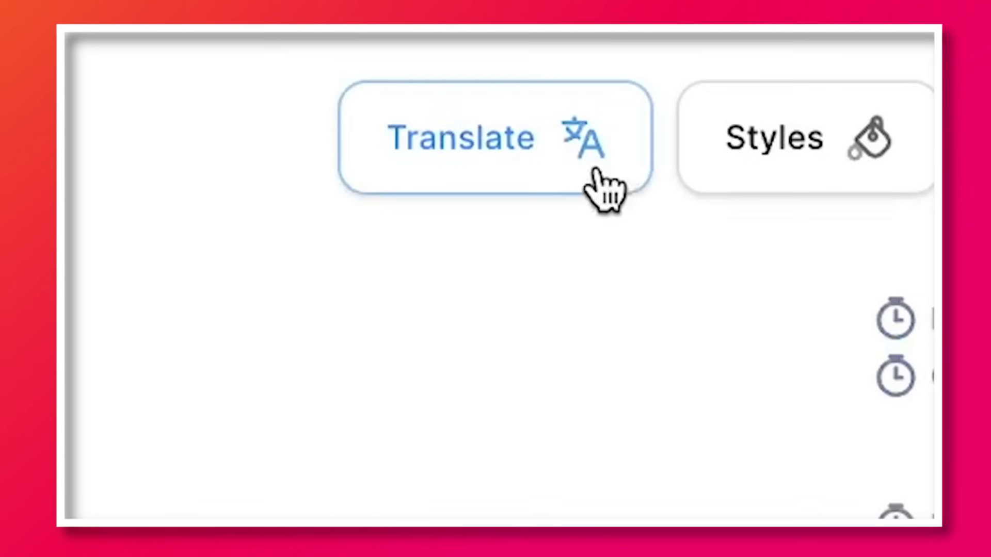
# Start a fresh blank project from the editor menu
pyautogui.click(596, 173)
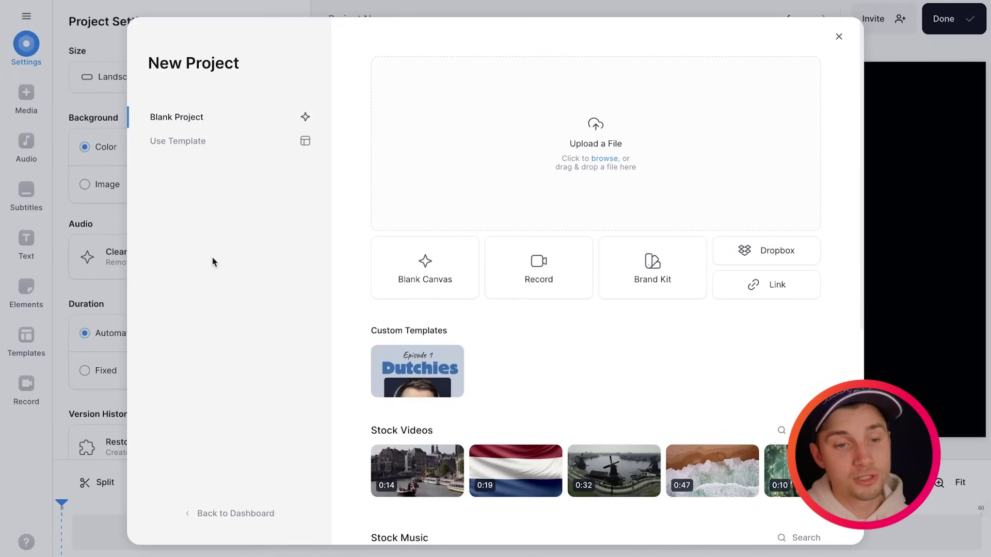
# Upload Tim saying hello.mp4 into the new project and play it back
pyautogui.click(535, 149)
pyautogui.scroll(-5, 656, 356)
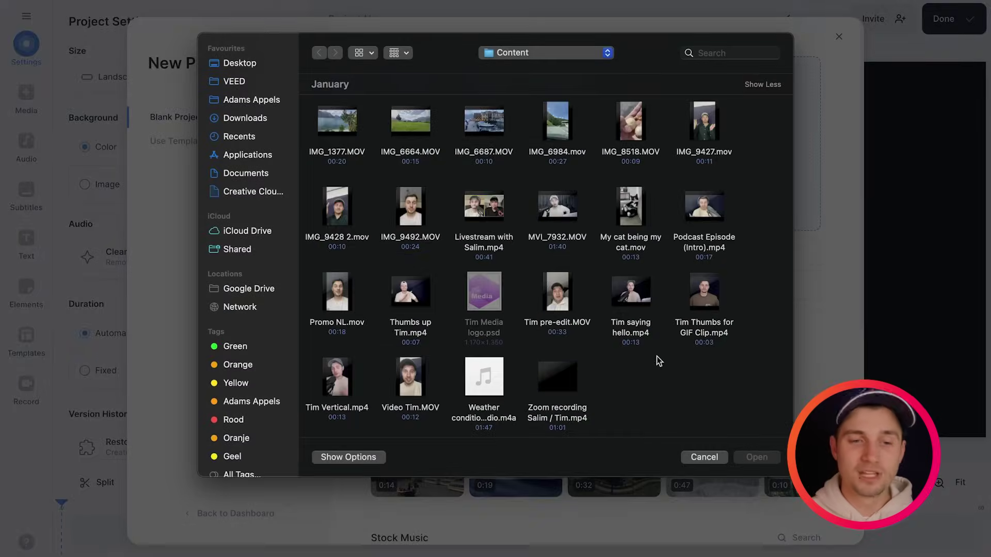
pyautogui.click(756, 457)
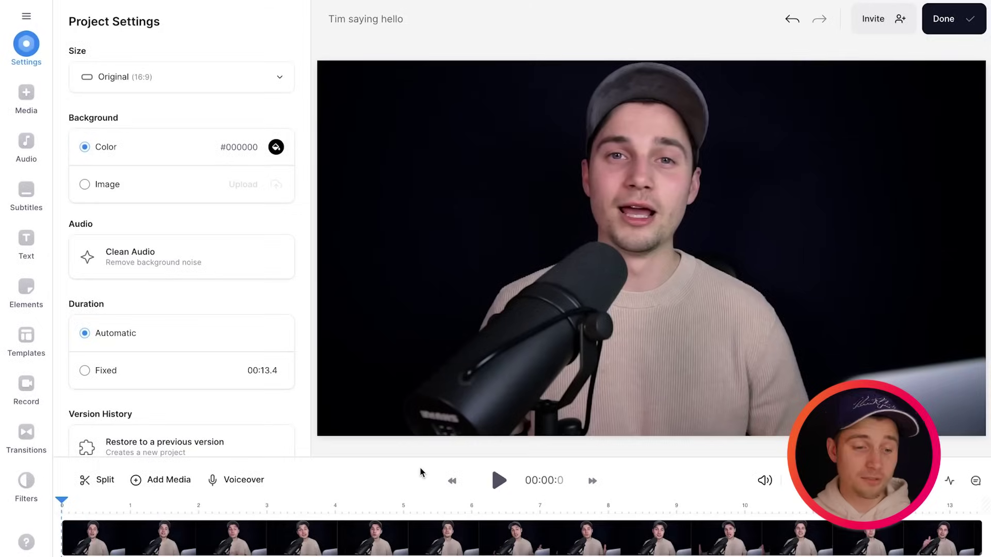
pyautogui.press('space')
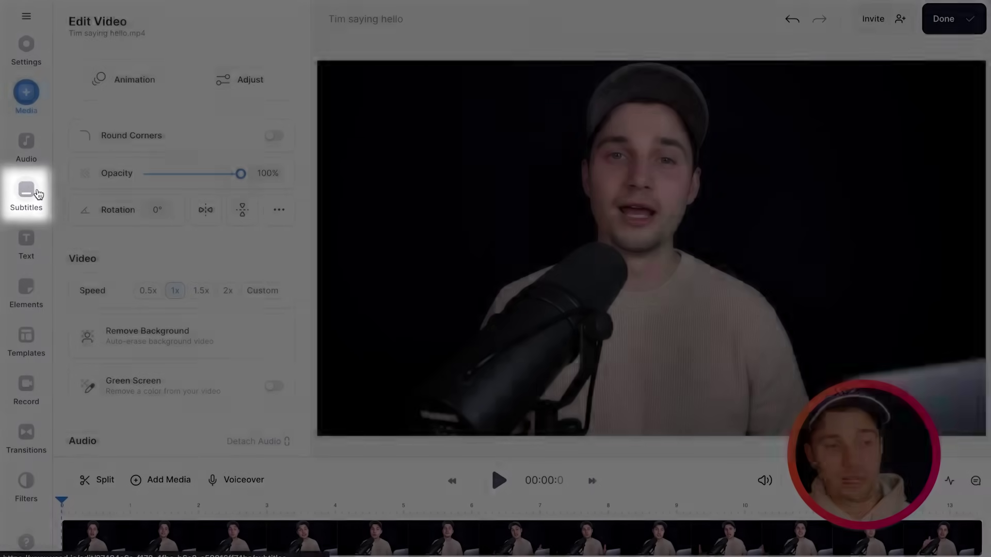
# Create Auto Subtitles for the clip, keeping English as the spoken language
pyautogui.click(27, 192)
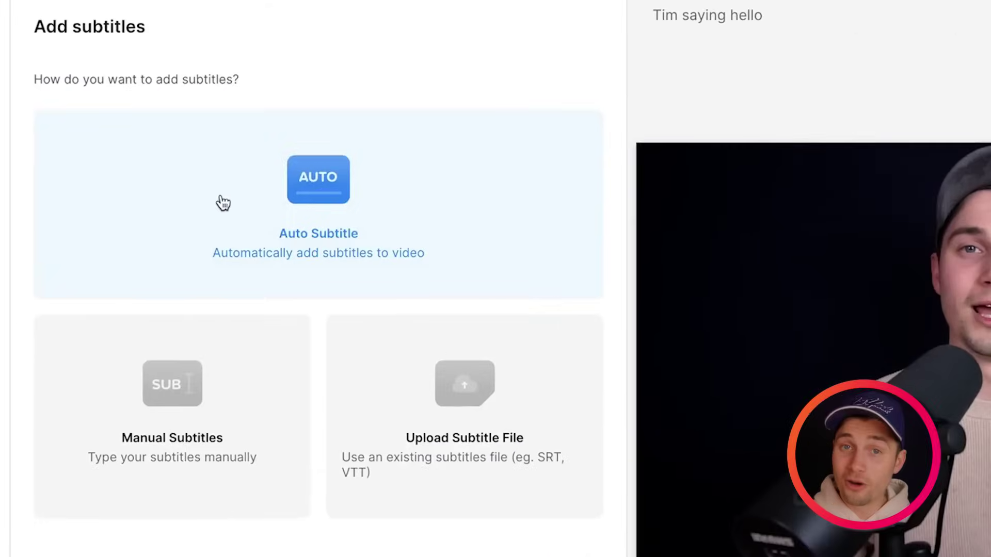
pyautogui.click(197, 147)
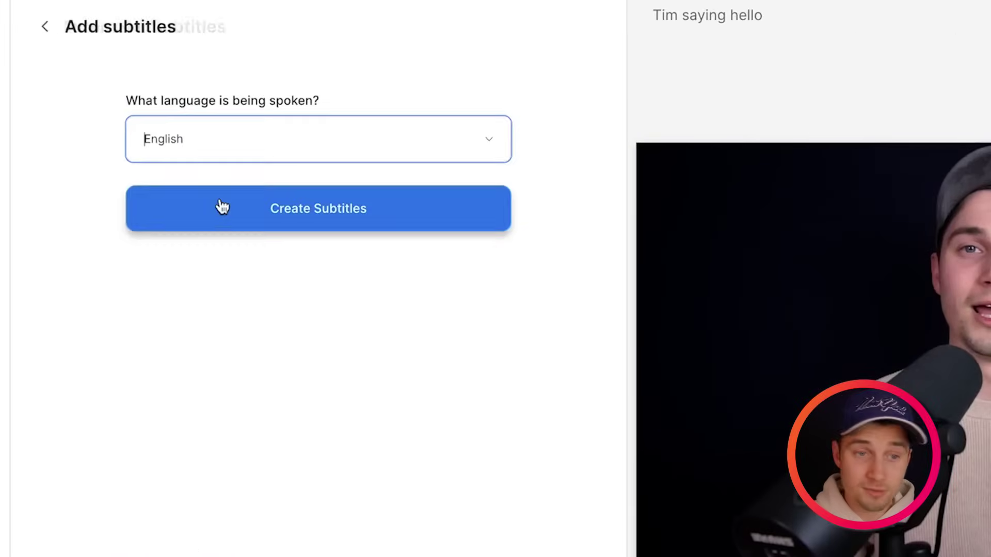
pyautogui.click(294, 143)
pyautogui.scroll(-5, 303, 295)
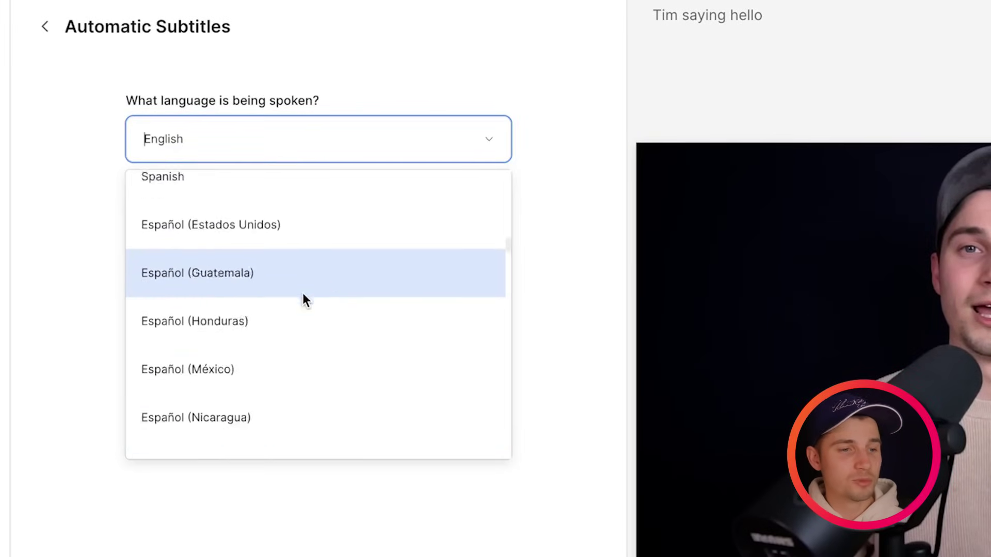
pyautogui.scroll(3, 303, 296)
pyautogui.click(304, 142)
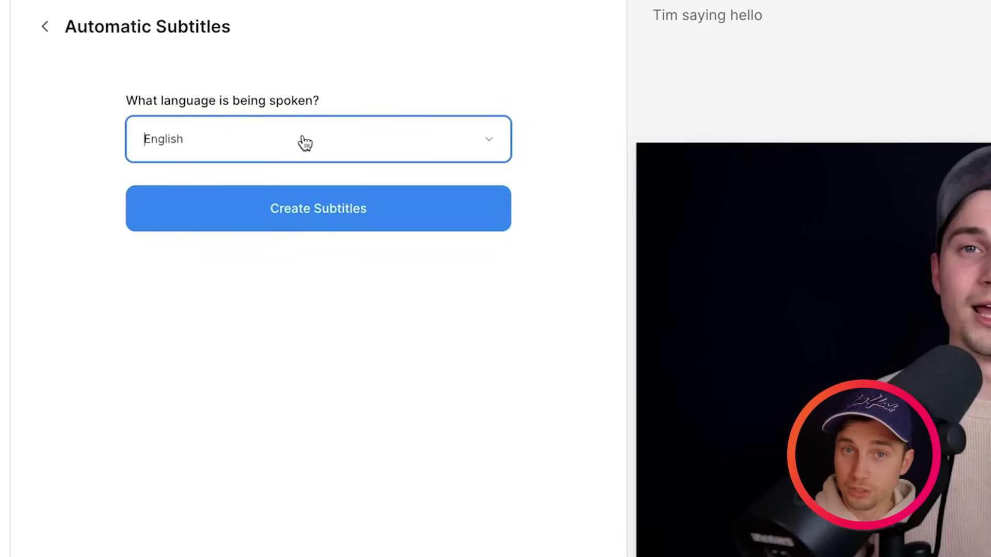
pyautogui.click(401, 214)
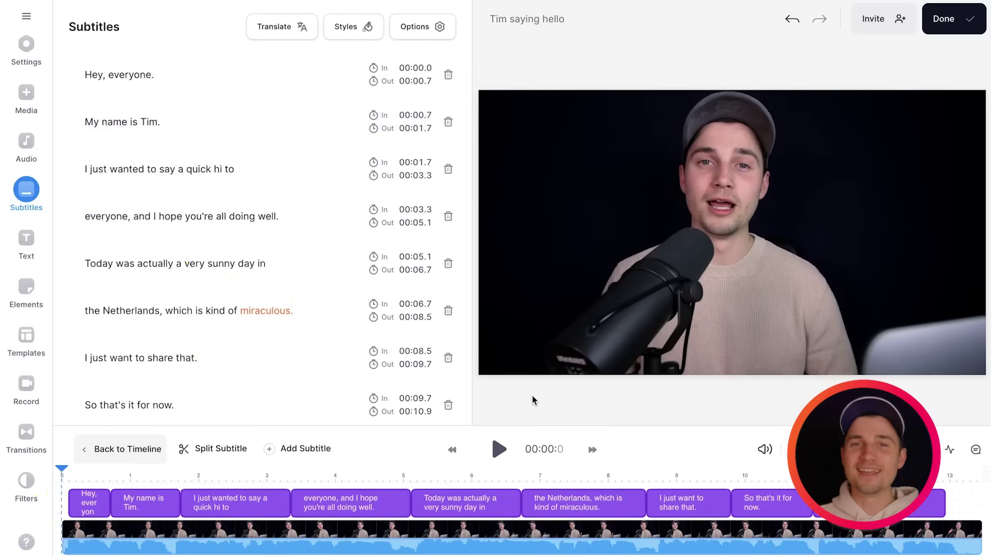
# Play the video to check the subtitles and stretch the fourth subtitle's end time
pyautogui.press('space')
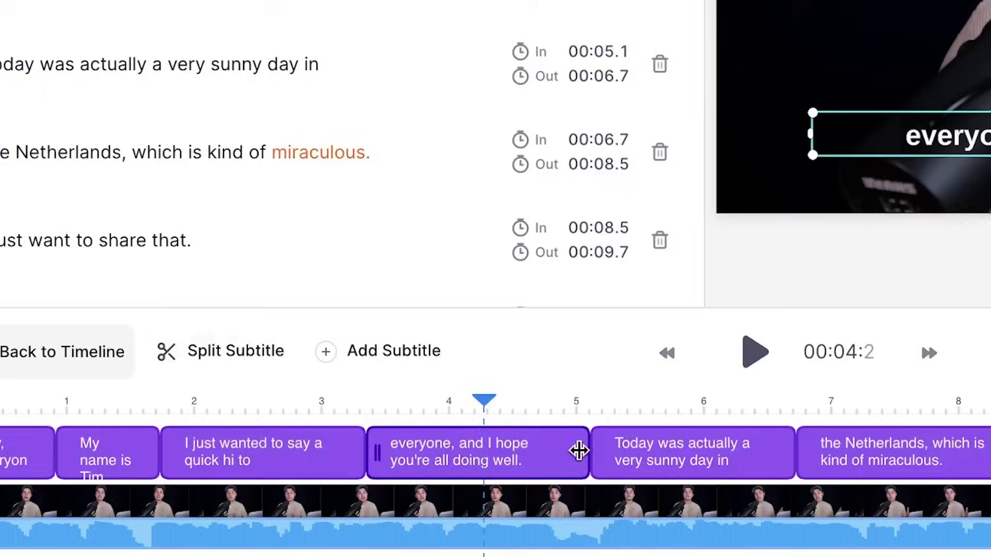
pyautogui.moveTo(580, 451); pyautogui.dragTo(427, 444)
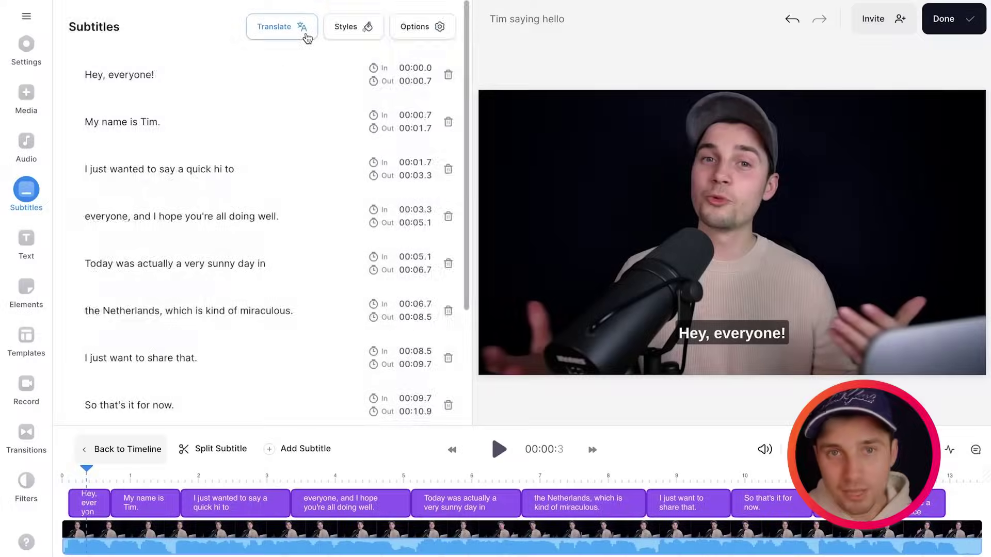
# Search the translation languages for 'fren' and pick French (France) as the target
pyautogui.click(306, 37)
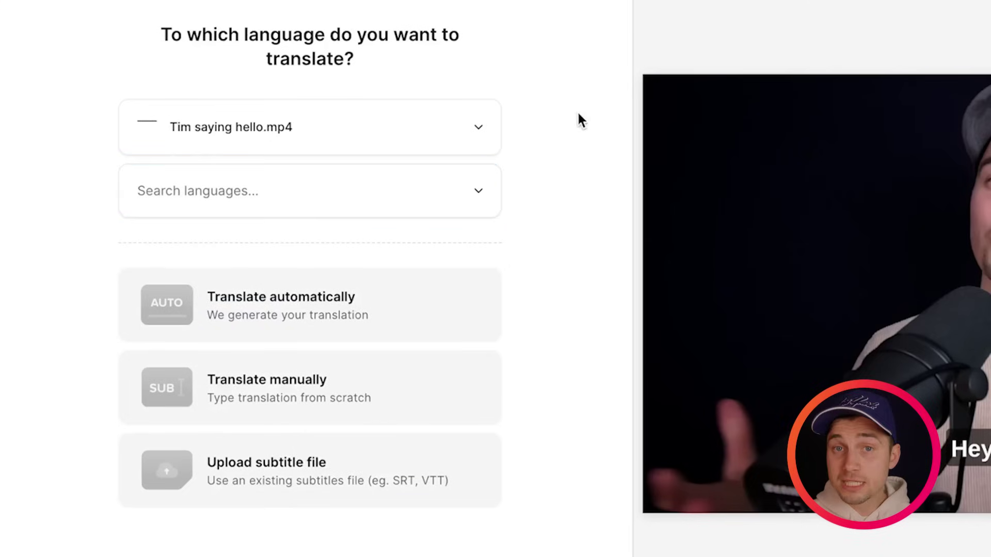
pyautogui.click(443, 181)
pyautogui.scroll(-15, 405, 410)
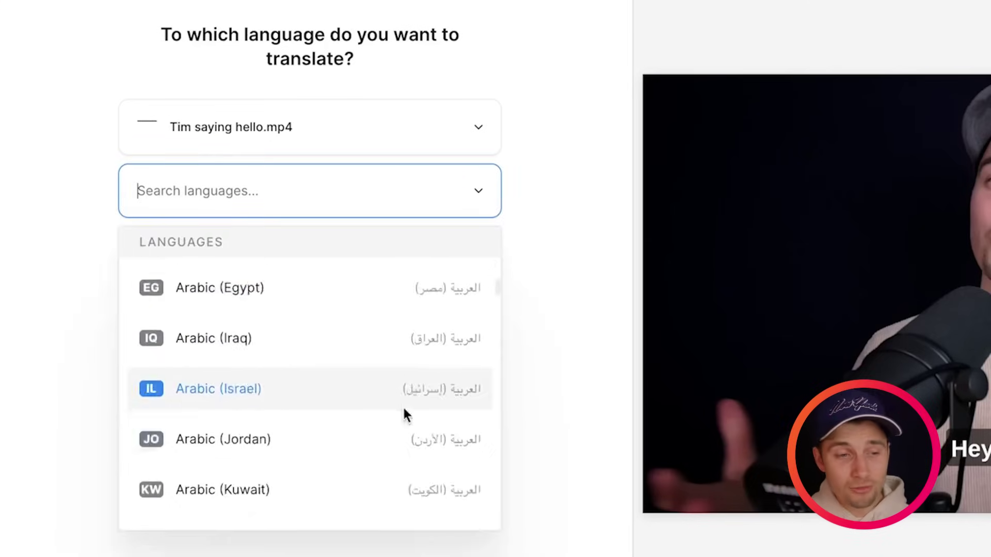
pyautogui.scroll(-10, 406, 416)
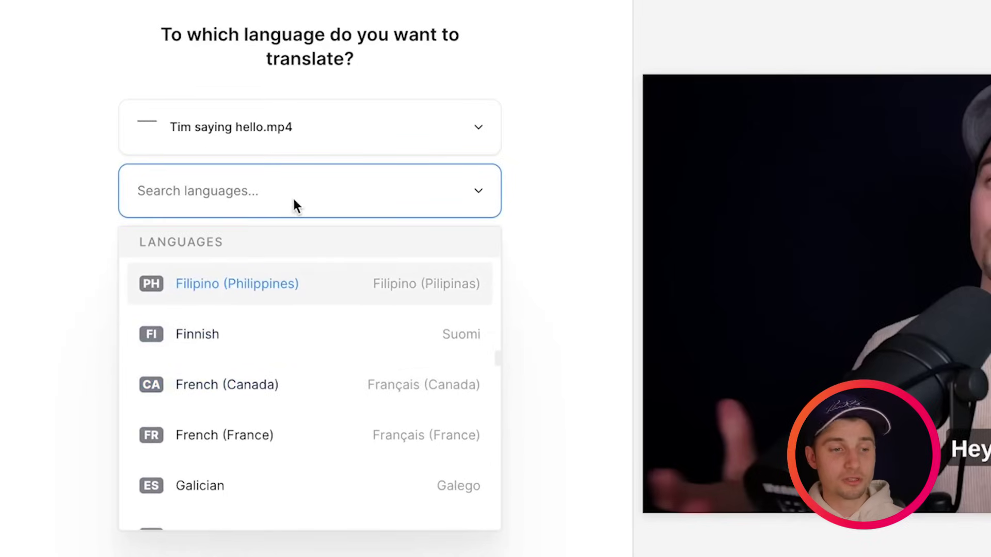
pyautogui.write('dutch')
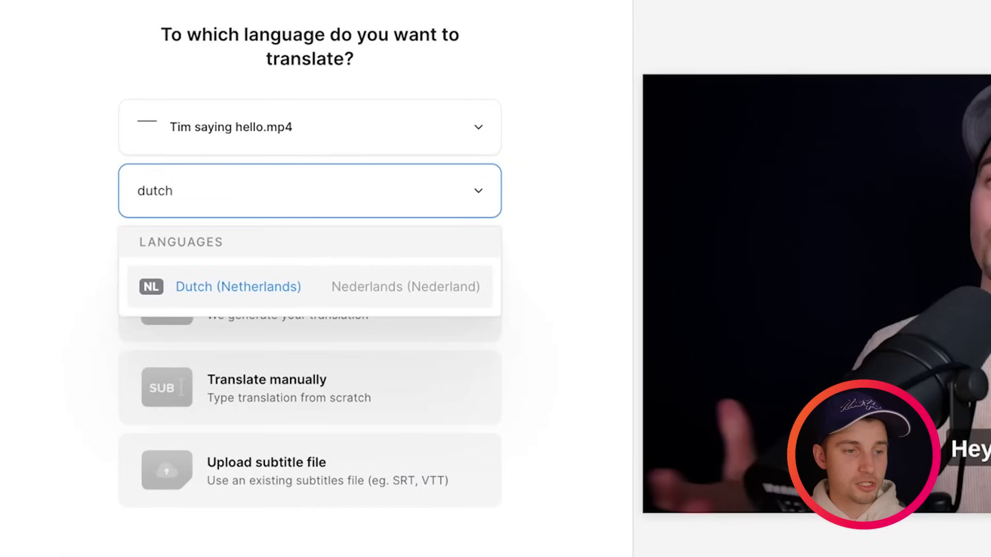
pyautogui.press('BackSpace')
pyautogui.press('BackSpace')
pyautogui.press('BackSpace')
pyautogui.press('BackSpace')
pyautogui.press('BackSpace')
pyautogui.write('fren')
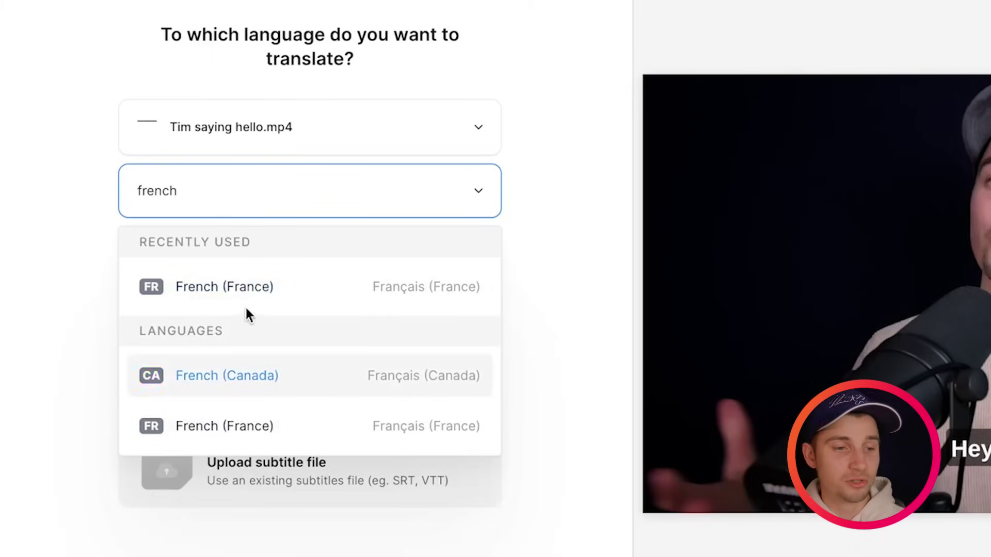
pyautogui.click(277, 290)
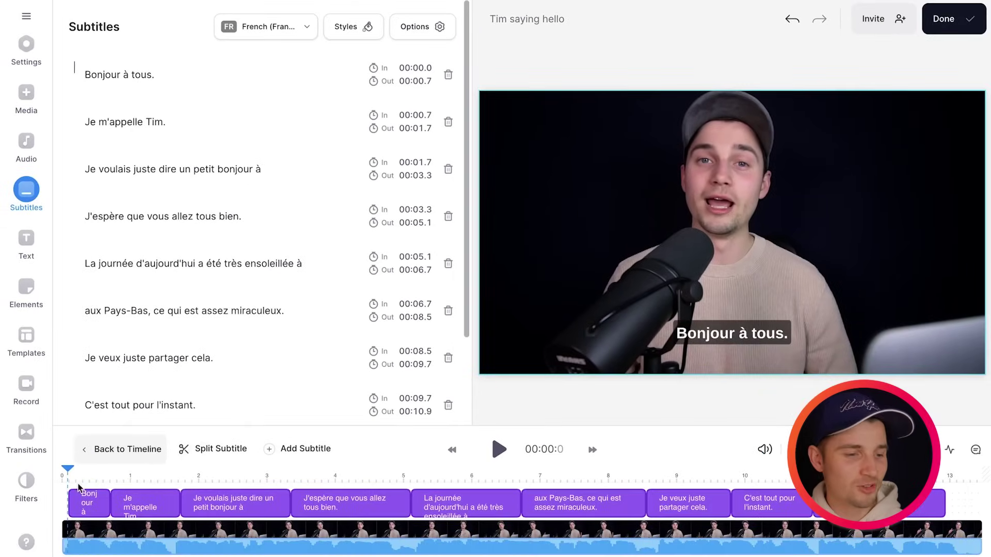
# Preview the French subtitles, then start adding another subtitle language
pyautogui.press('space')
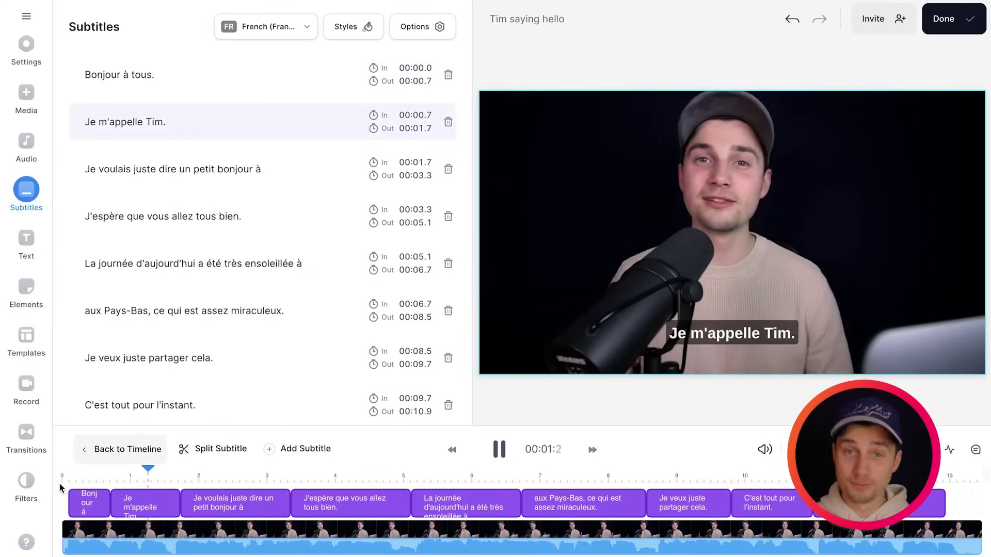
pyautogui.press('space')
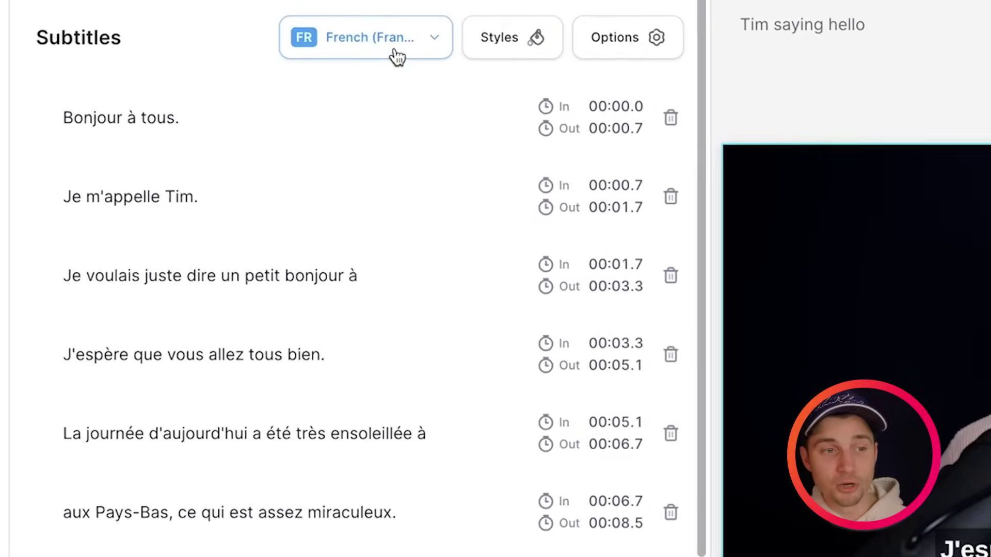
pyautogui.click(304, 37)
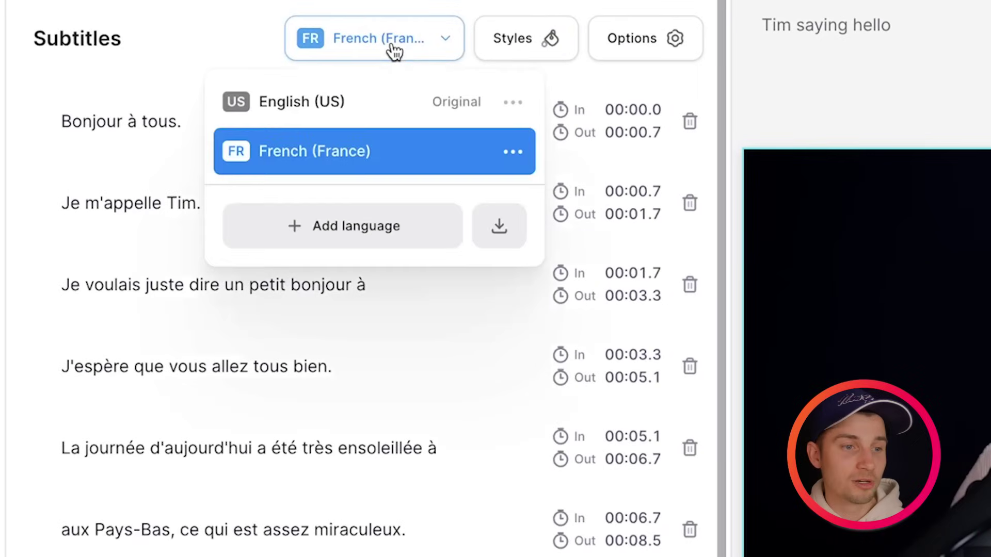
pyautogui.click(373, 241)
# Translate automatically into German (Germany), preview it, and select the three downloaded SRT files
pyautogui.click(318, 196)
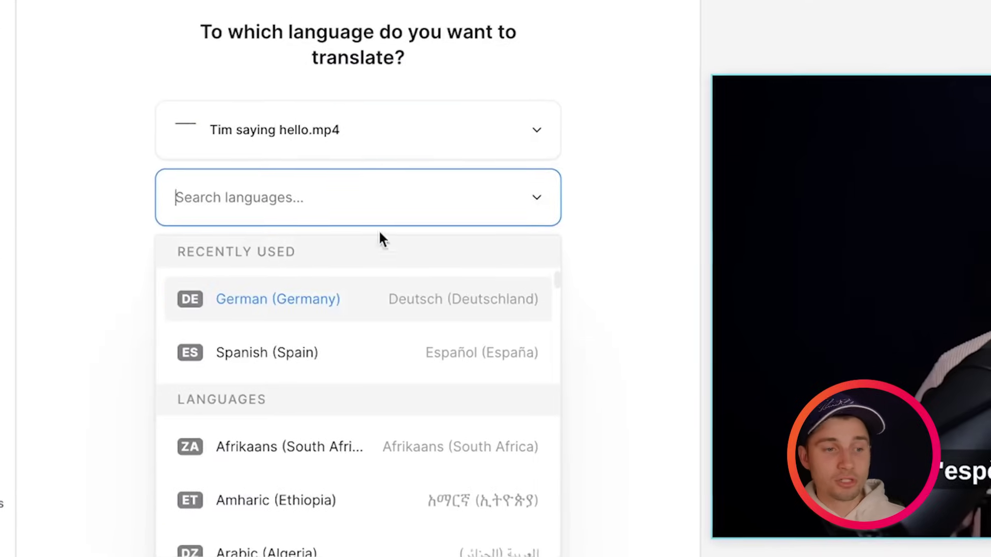
pyautogui.click(345, 317)
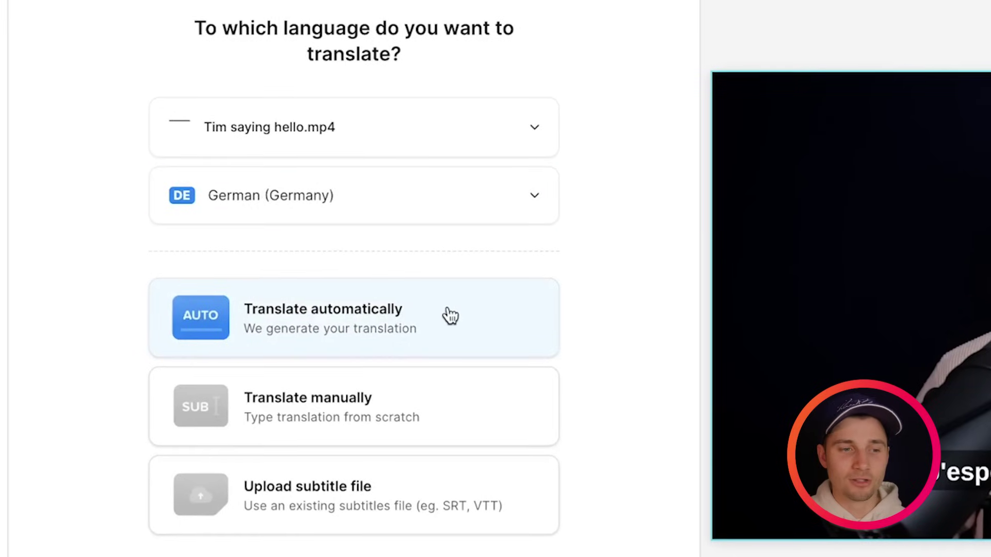
pyautogui.click(449, 316)
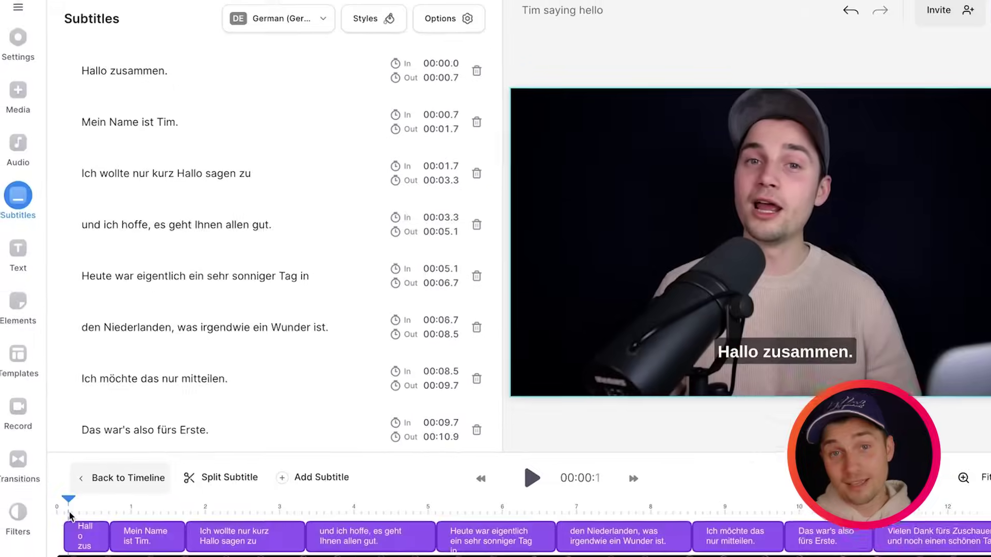
pyautogui.press('space')
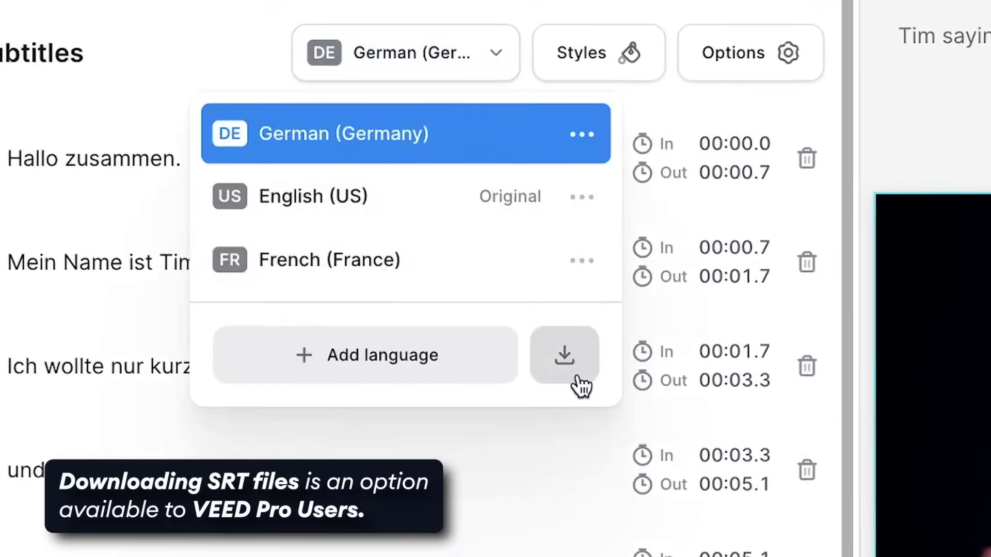
pyautogui.moveTo(679, 287); pyautogui.dragTo(573, 154)
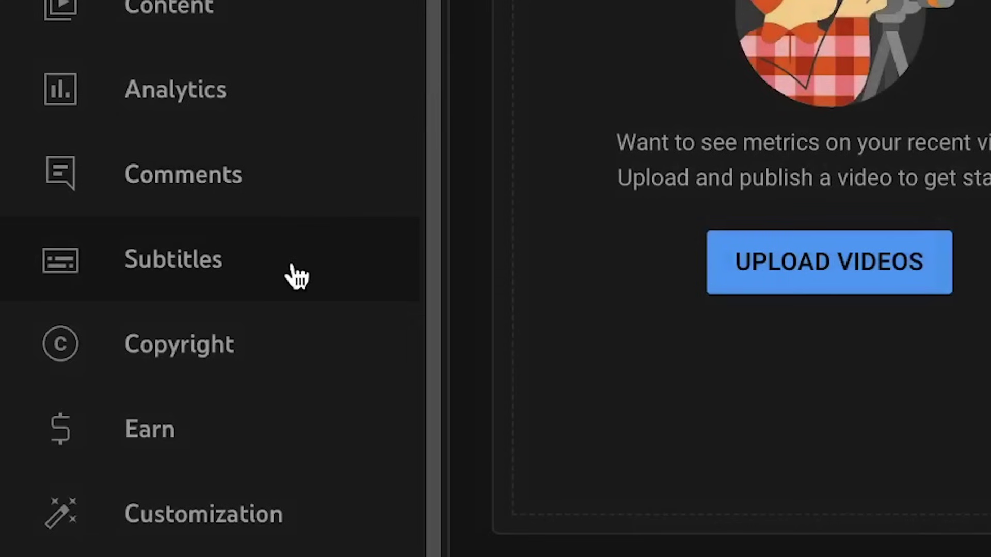
# Open the video's subtitles page in YouTube Studio, add a language, and open download format choices
pyautogui.click(296, 276)
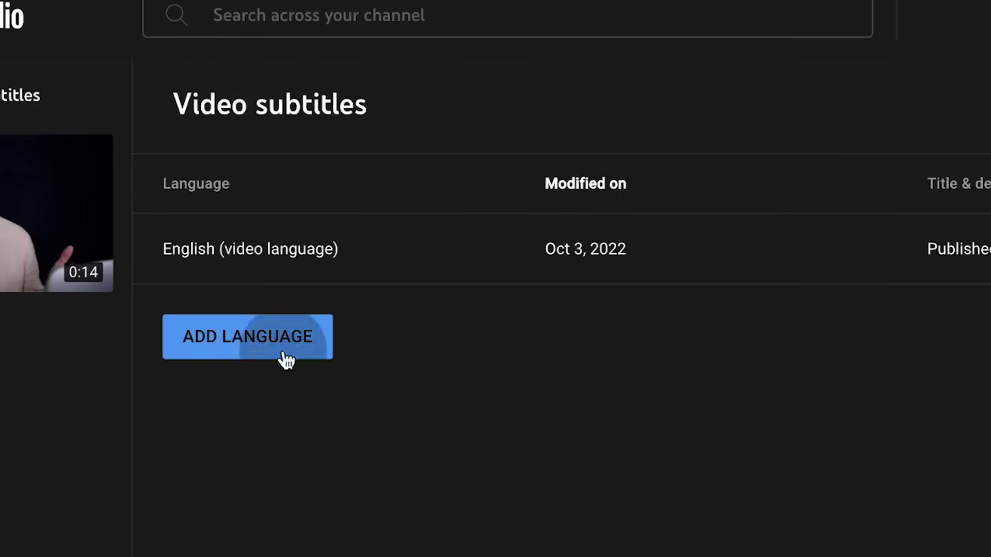
pyautogui.click(286, 358)
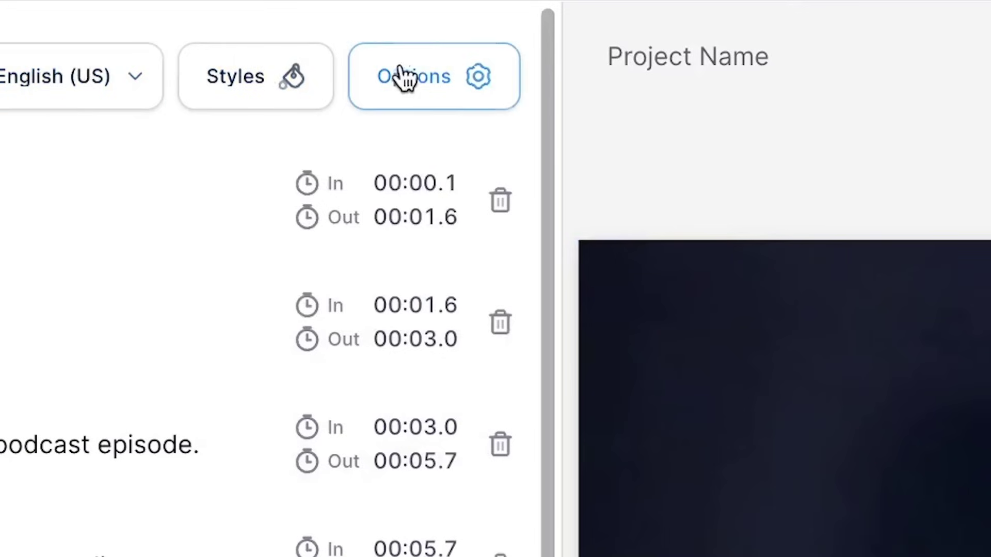
pyautogui.click(404, 78)
# Download the subtitles as a .TXT file and preview the bold yellow uppercase captions
pyautogui.moveTo(399, 173)
pyautogui.click(685, 278)
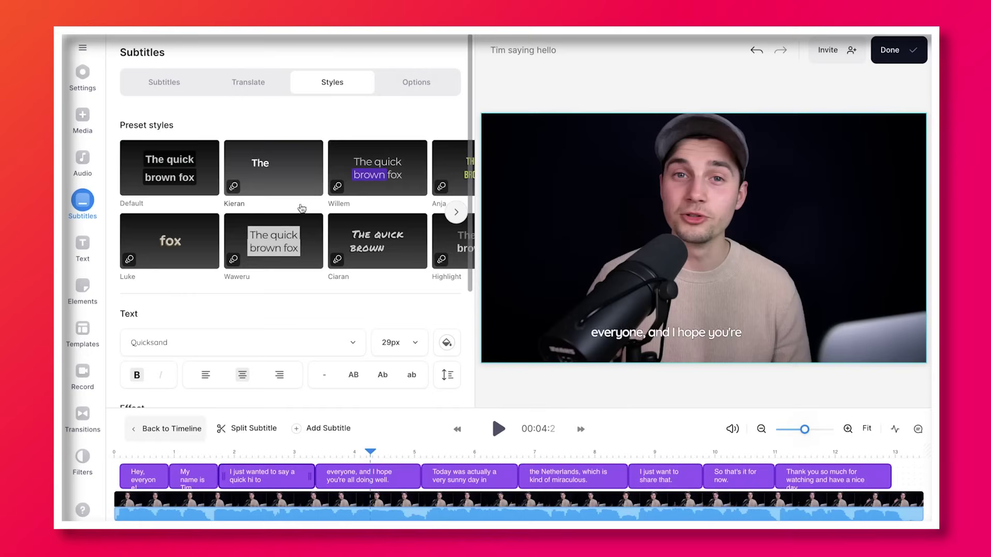
pyautogui.press('space')
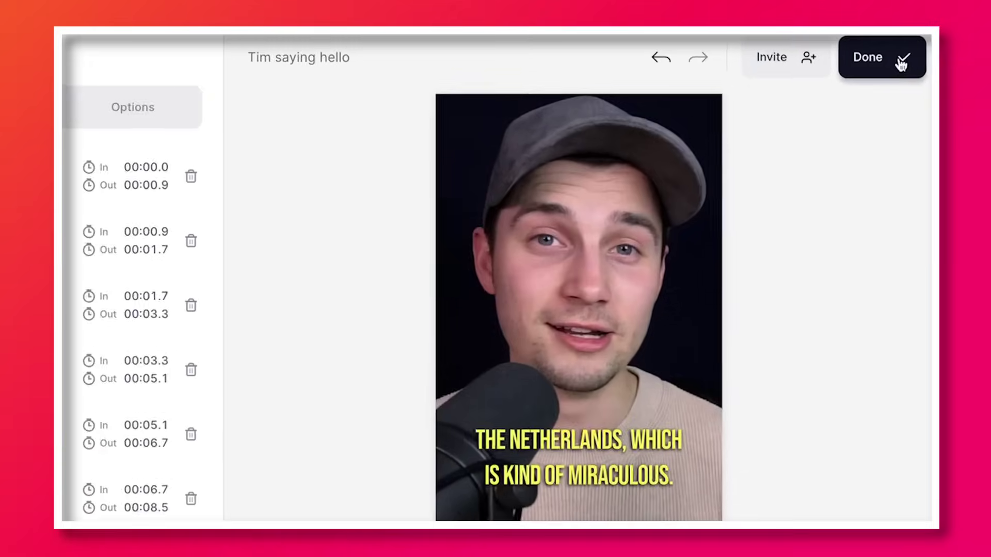
# Export the captioned video and download it as an MP4 file
pyautogui.click(885, 52)
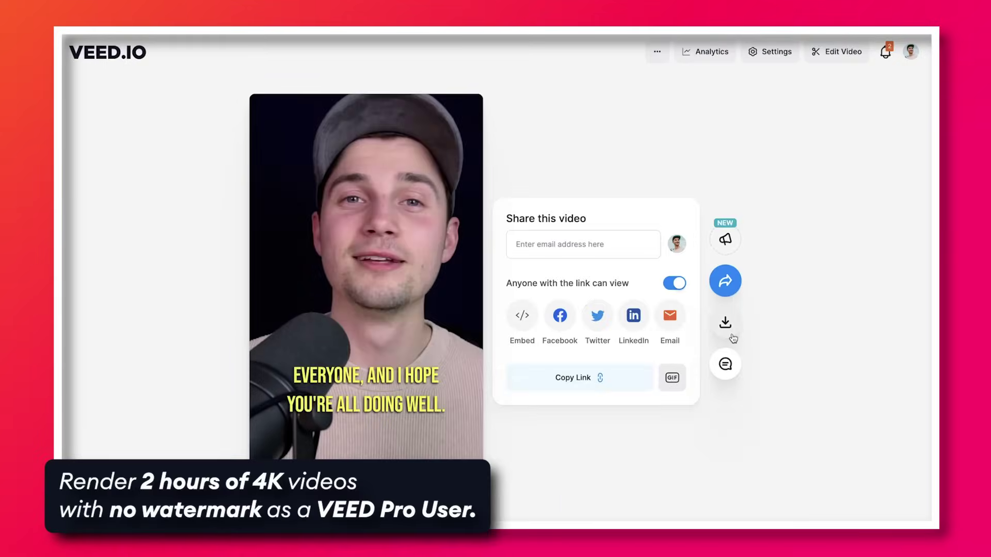
pyautogui.click(725, 323)
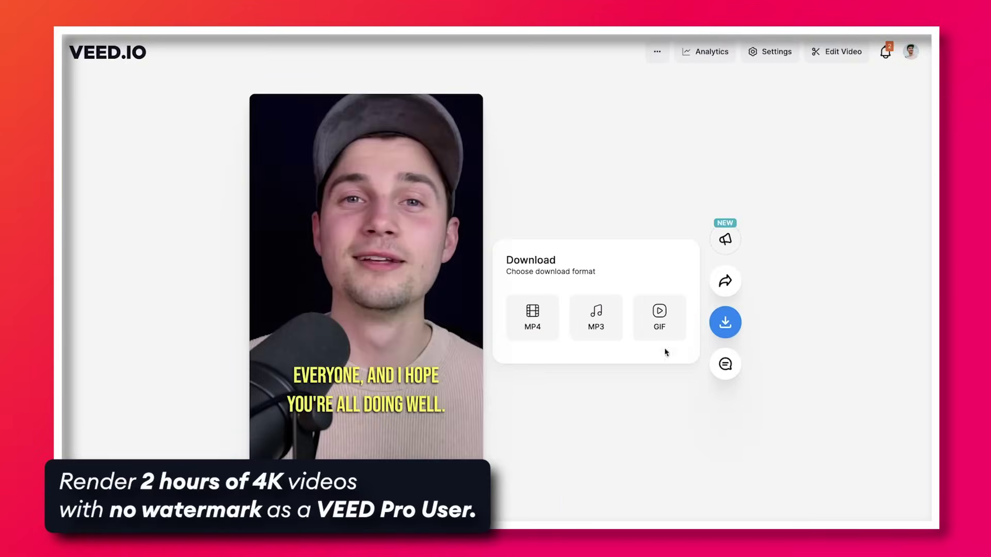
pyautogui.click(546, 333)
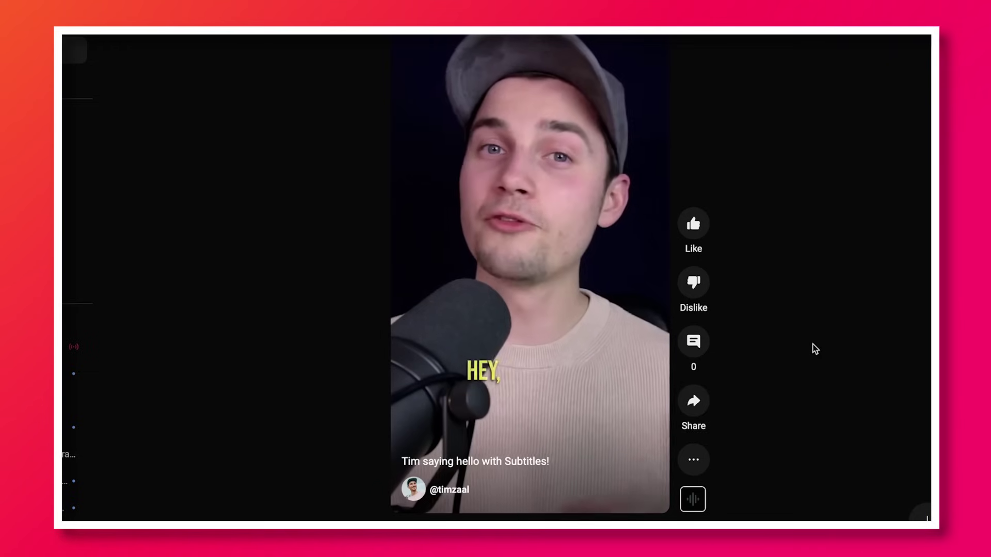